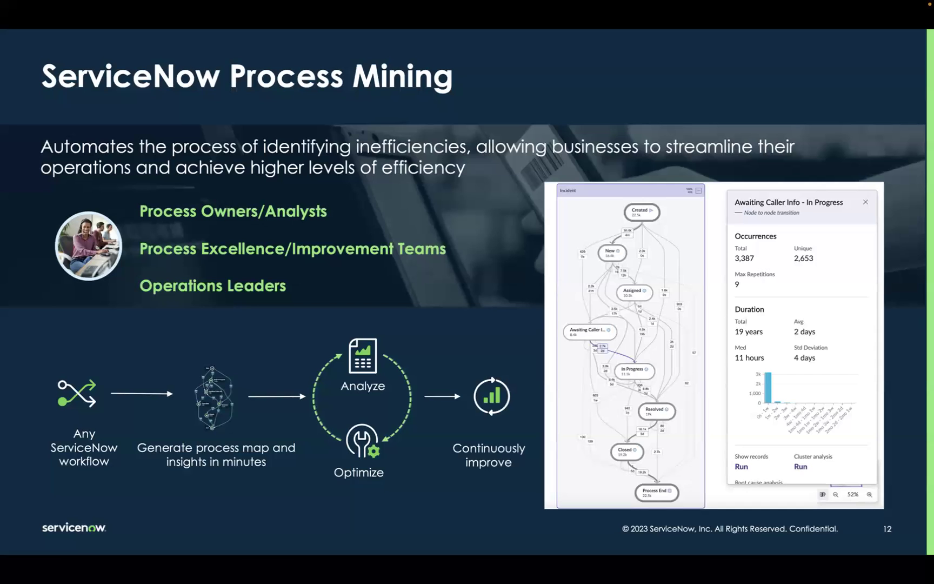
Step: Switch away from the PowerPoint slides toward Google Chrome
key(super+Tab)
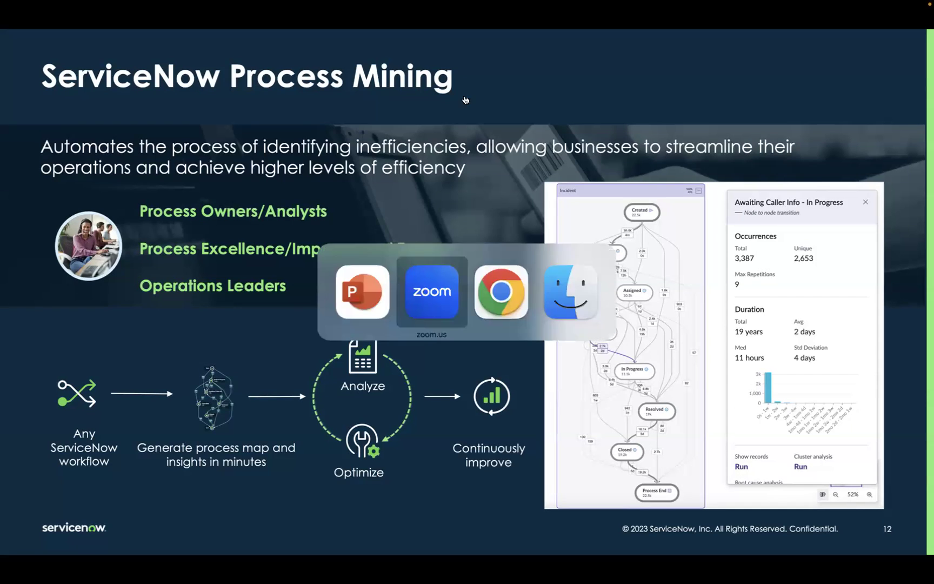
Step: Bring up Chrome showing the Incident State Analysis project's Summary and Insights tab
key(super+Tab)
key(super+Tab)
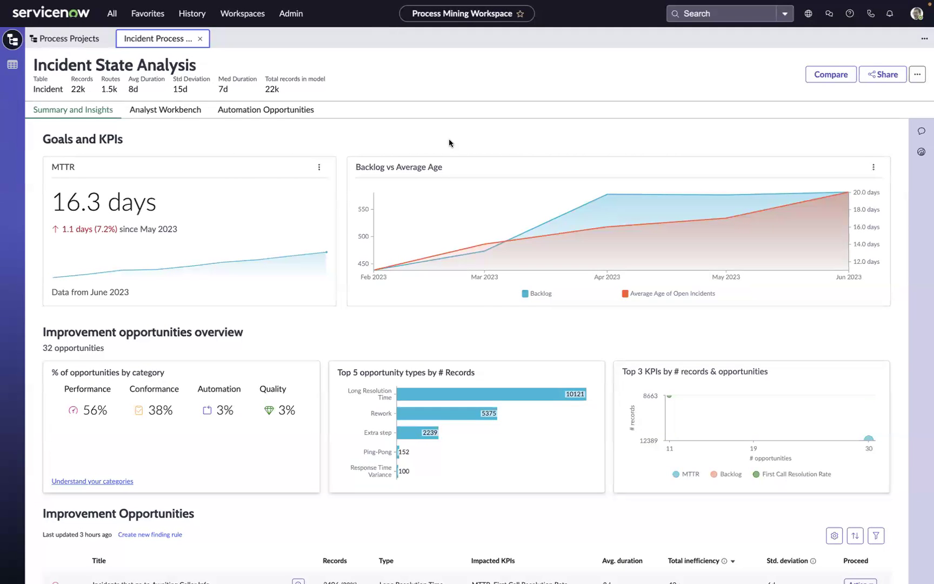
Step: Scroll down Summary and Insights to the Improvement Opportunities table ranked by Total inefficiency
mouse_move(449, 226)
scroll(449, 226, down, 1)
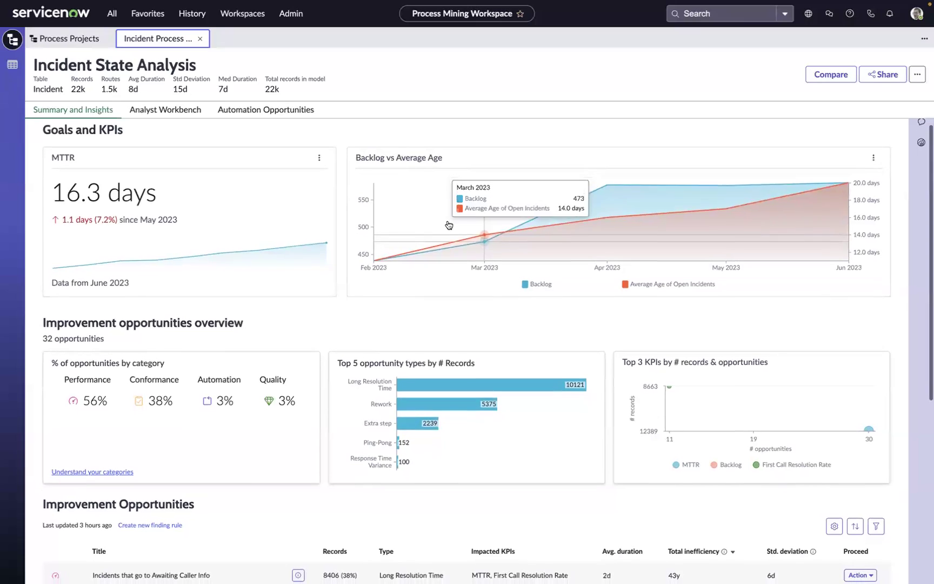
scroll(449, 226, down, 2)
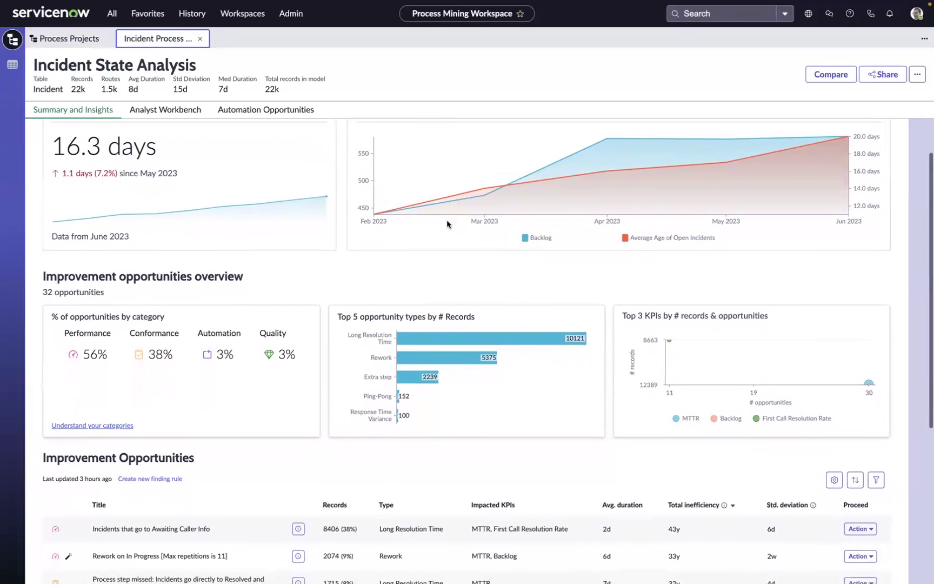
scroll(447, 219, down, 2)
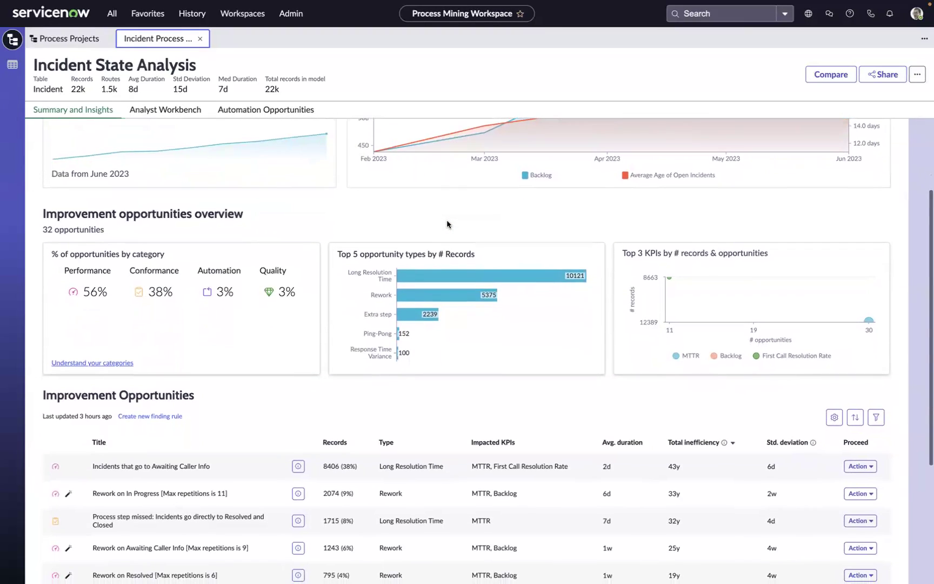
scroll(447, 220, down, 2)
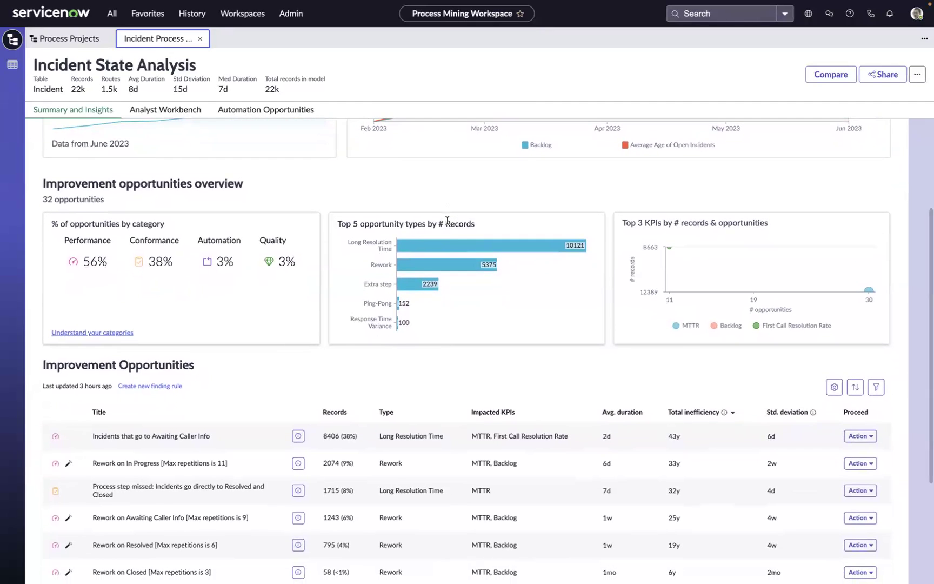
scroll(448, 221, down, 2)
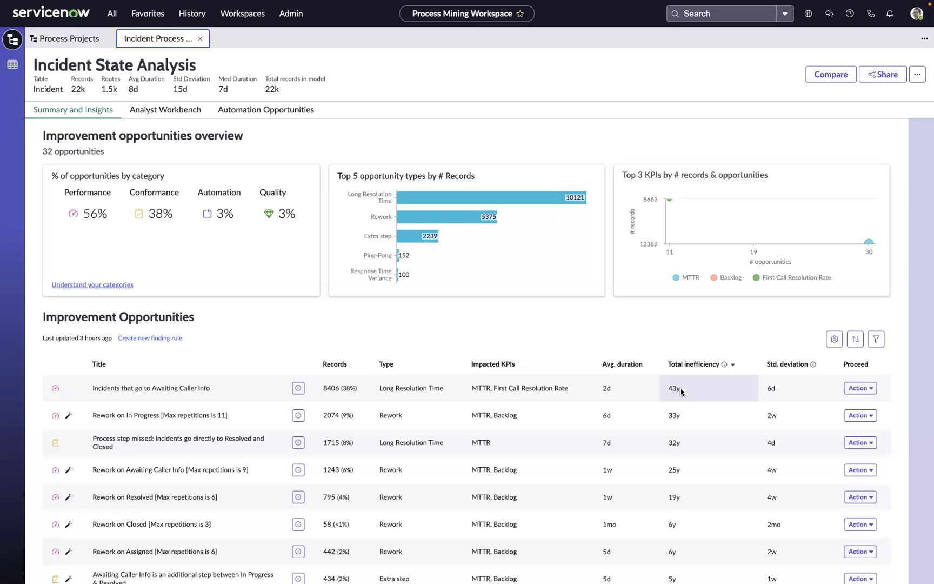
Step: Open the Awaiting Caller Info opportunity in the workbench, show more connections, and inspect the Awaiting Caller Info → In Progress transition
click(860, 393)
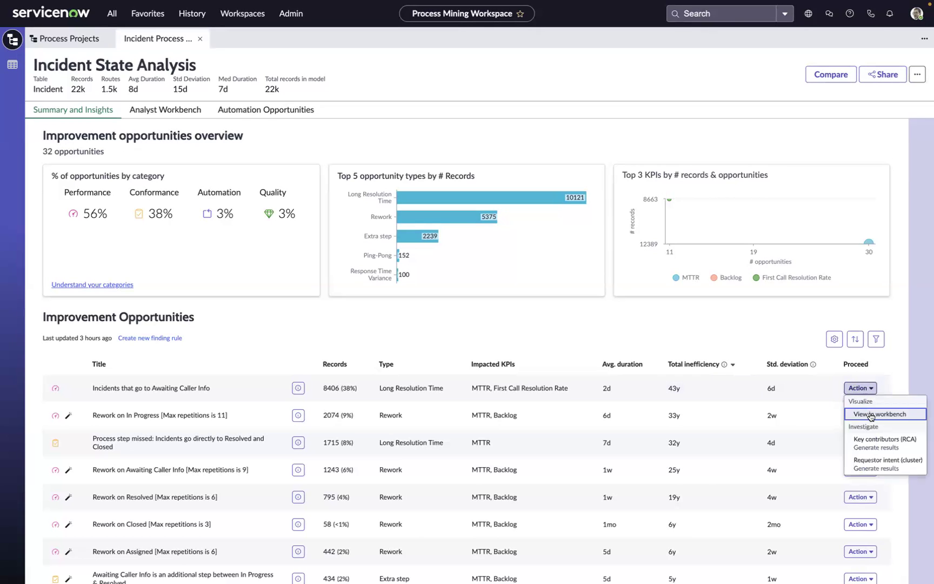
click(872, 415)
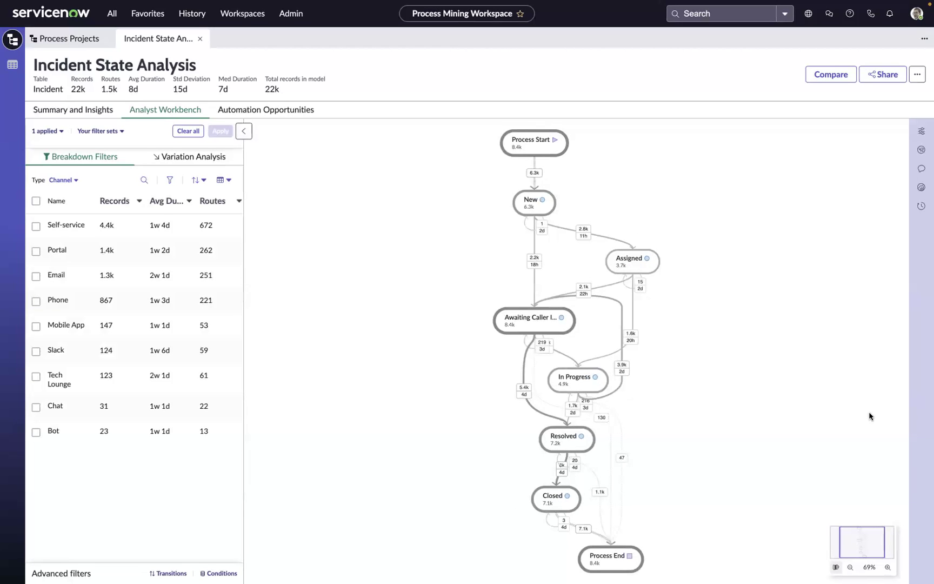
click(922, 131)
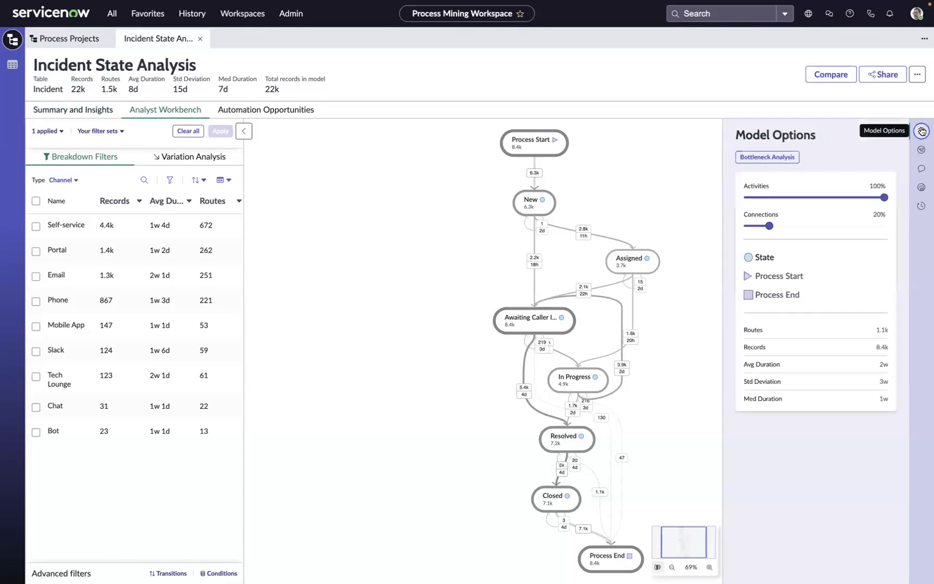
drag(770, 226, 813, 226)
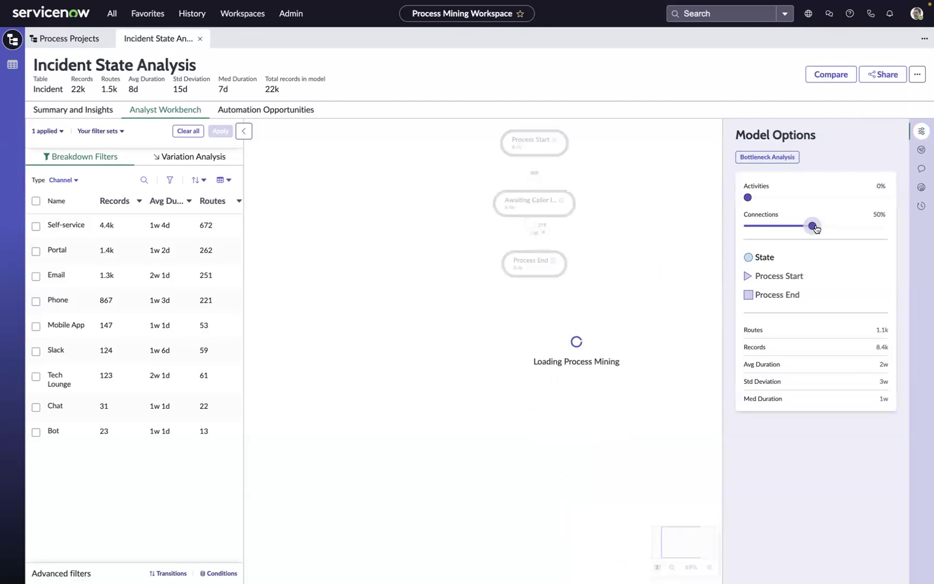
click(922, 131)
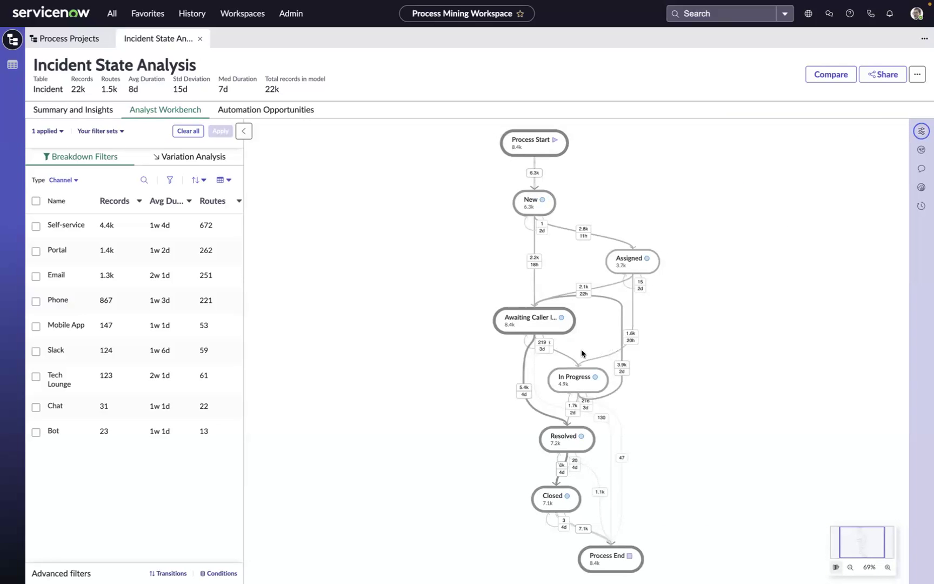
click(622, 365)
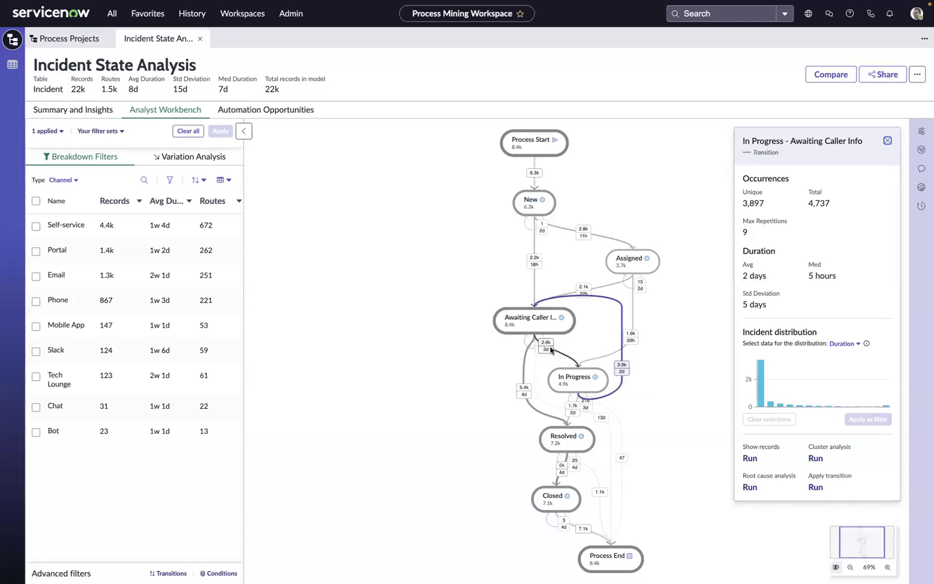
click(550, 348)
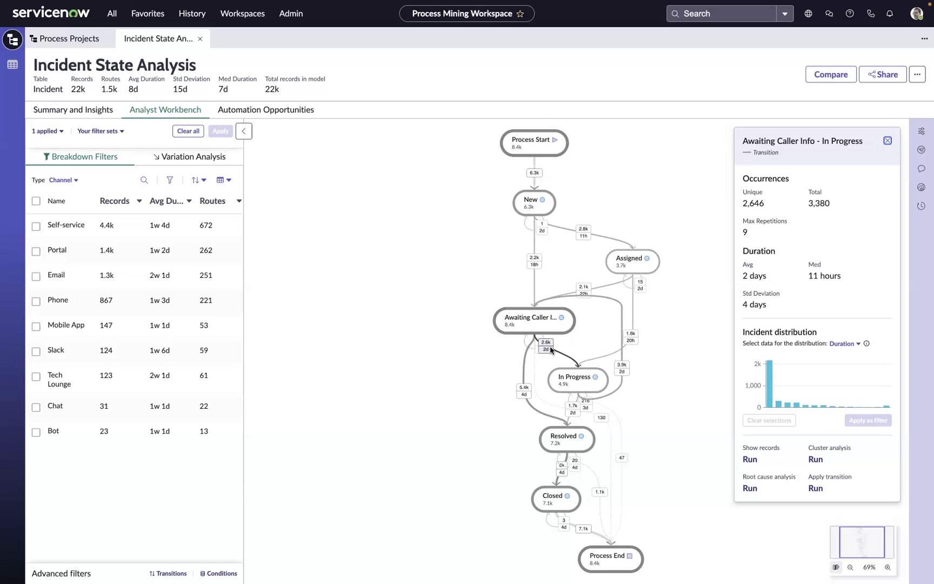
Step: Try Assignment group, Priority and Category breakdowns, then group incidents by Channel
click(76, 182)
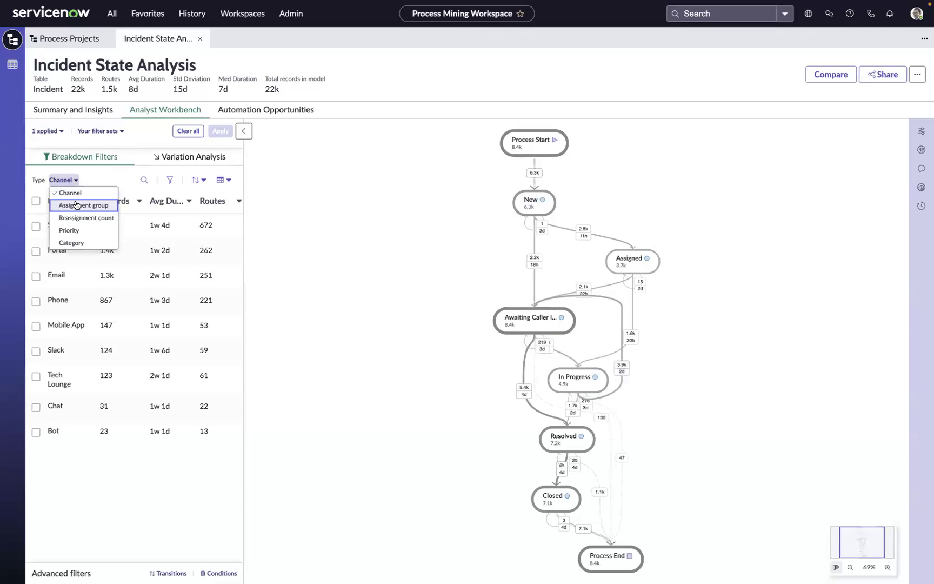
click(76, 205)
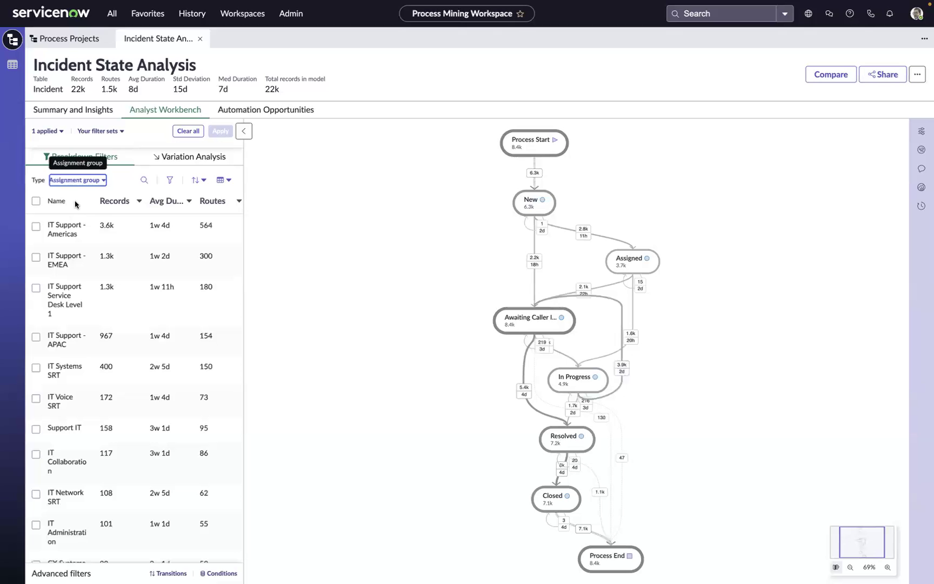
click(77, 184)
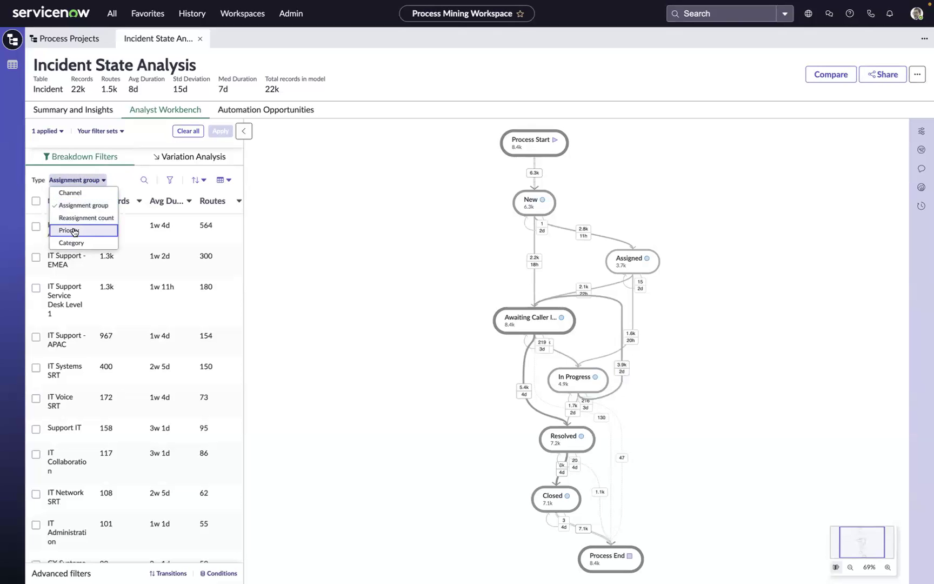
click(69, 230)
click(60, 180)
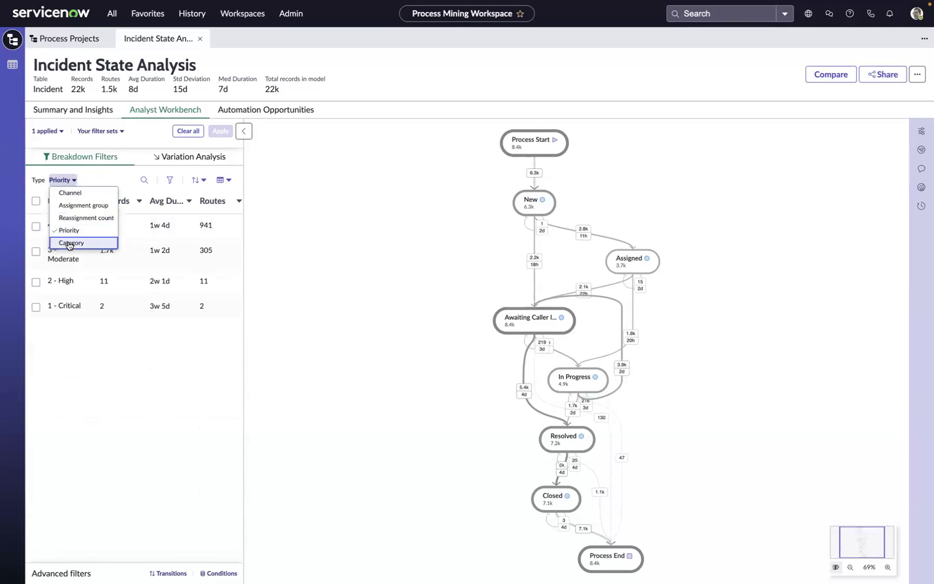
click(71, 242)
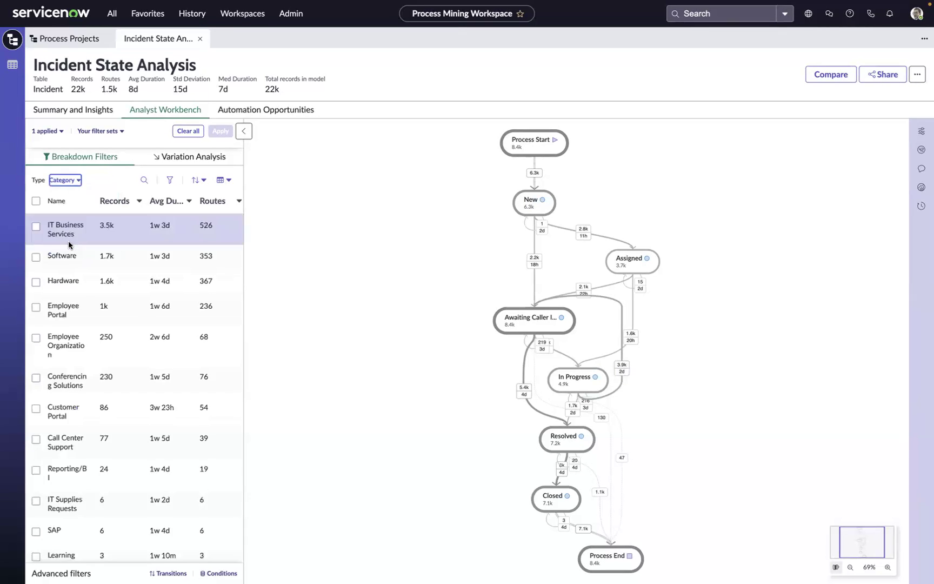
click(79, 183)
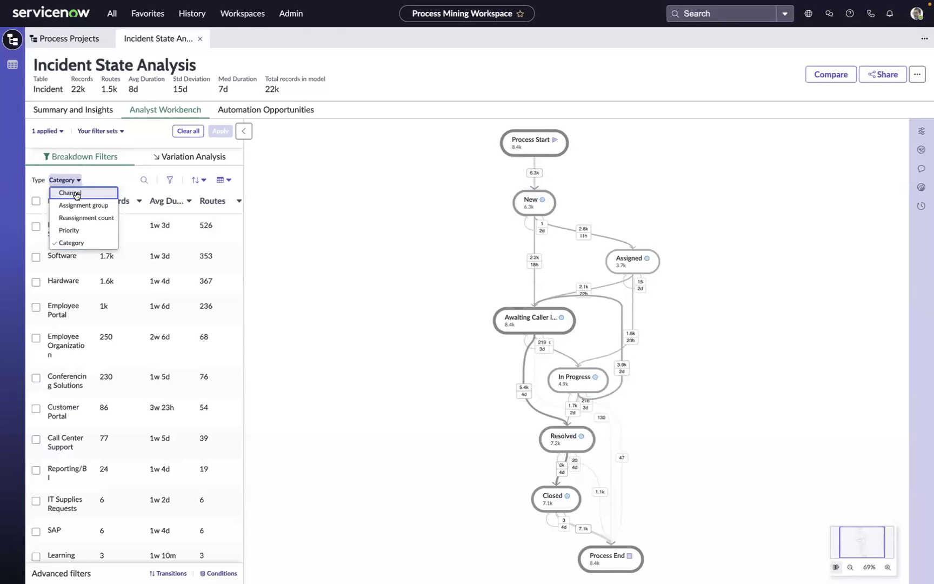
click(70, 193)
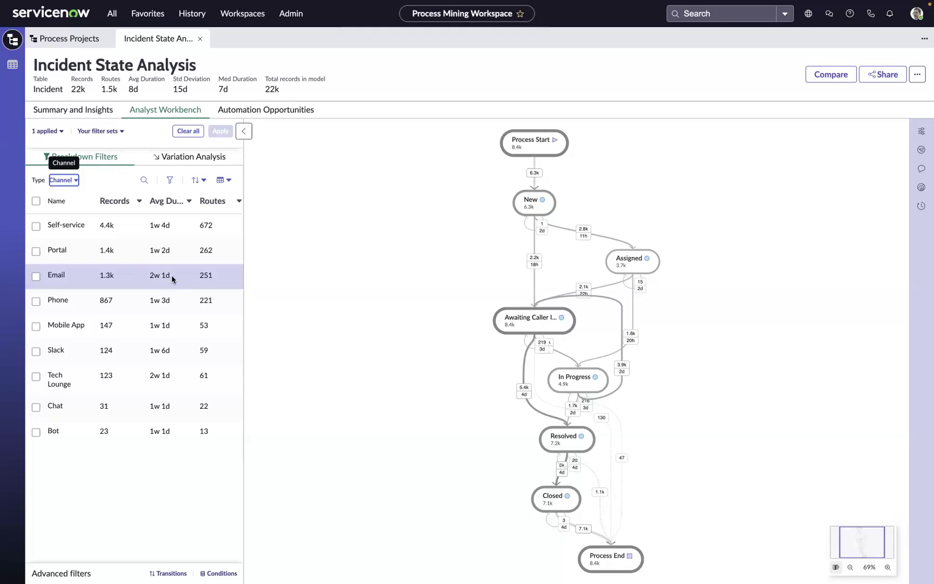
Step: Filter the map to the 1.3k Email incidents and open the Awaiting Caller Info state's details
click(36, 277)
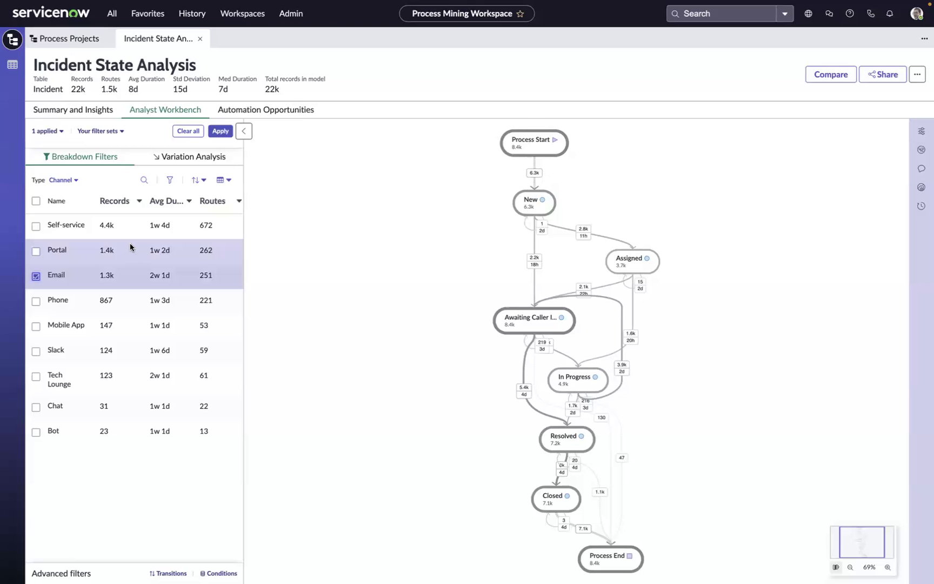
click(218, 132)
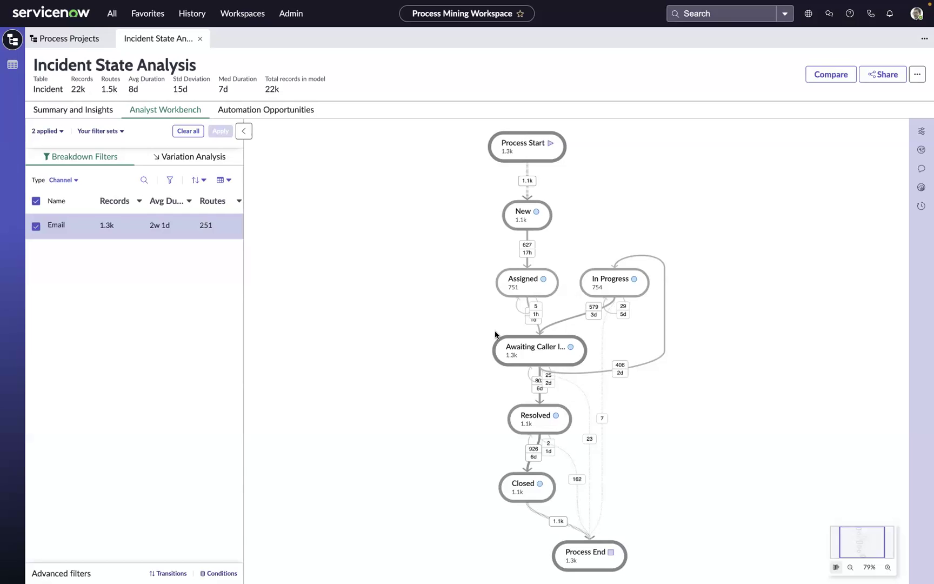
click(531, 347)
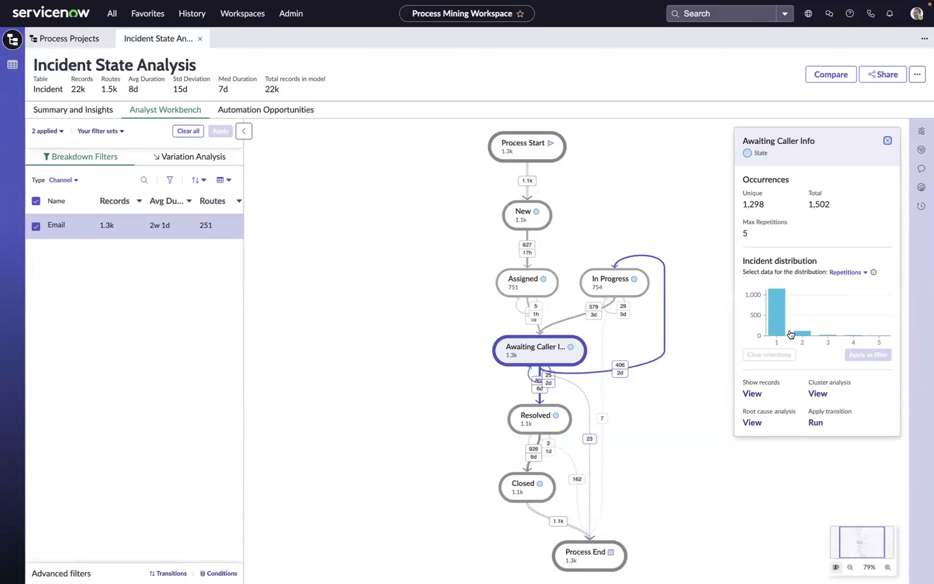
mouse_move(793, 335)
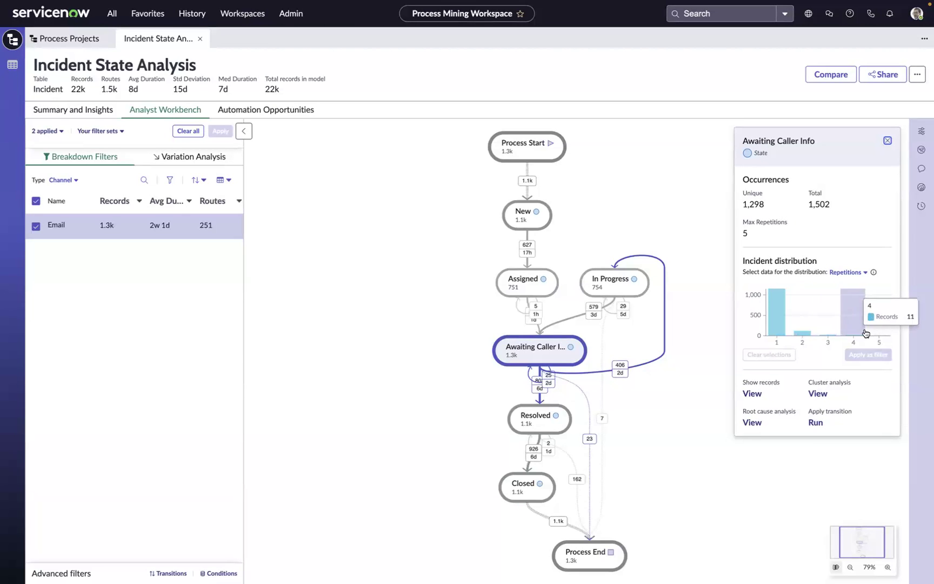
mouse_move(874, 333)
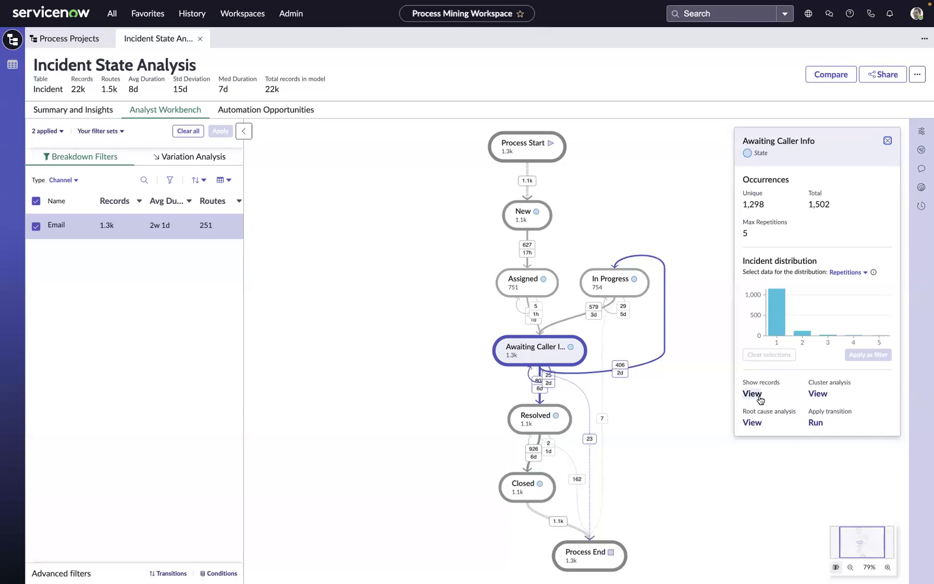
Step: Review the Awaiting Caller Info clusters, led by a 64-incident email/SSO cluster, then close the results
click(818, 394)
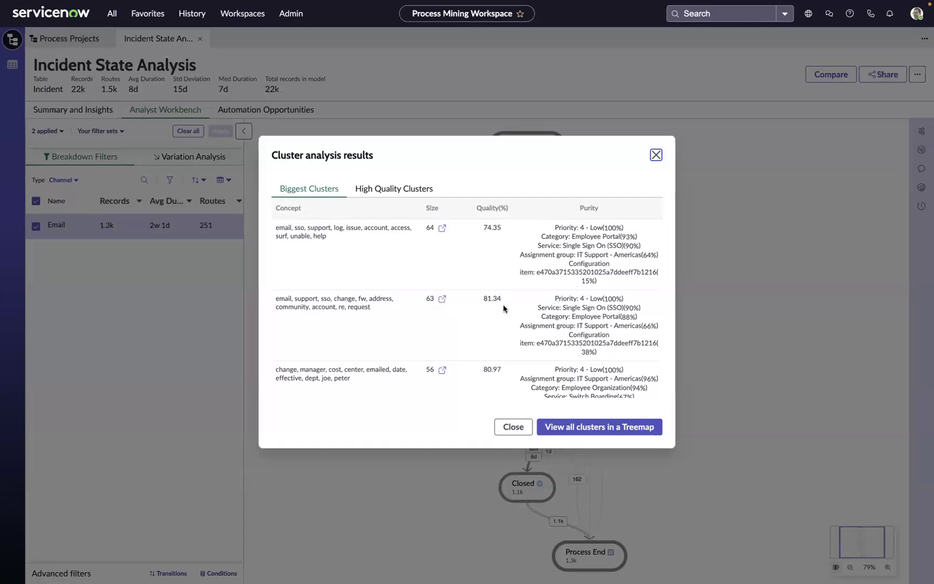
click(656, 156)
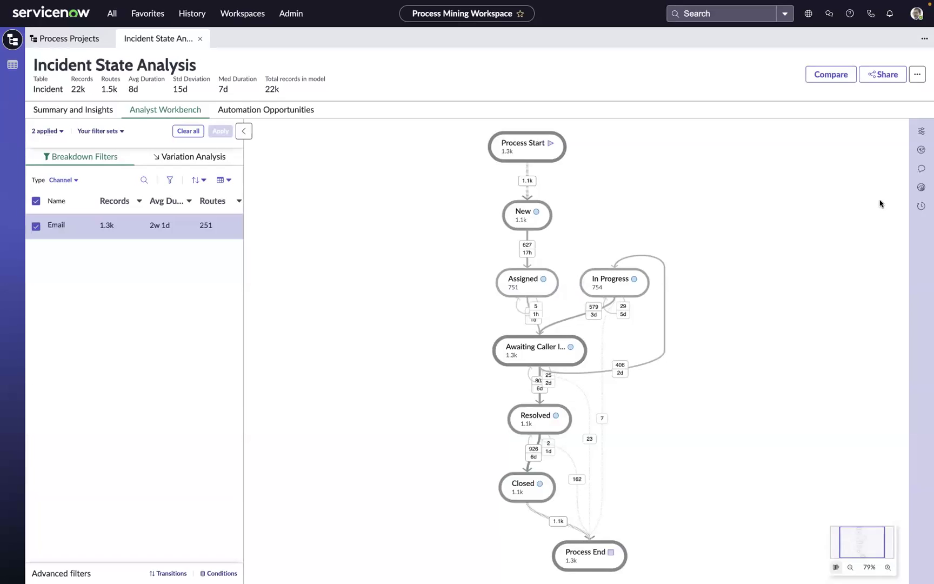
Step: Link existing initiative CIM0000135, found on page 2 of the list, to the process
click(919, 189)
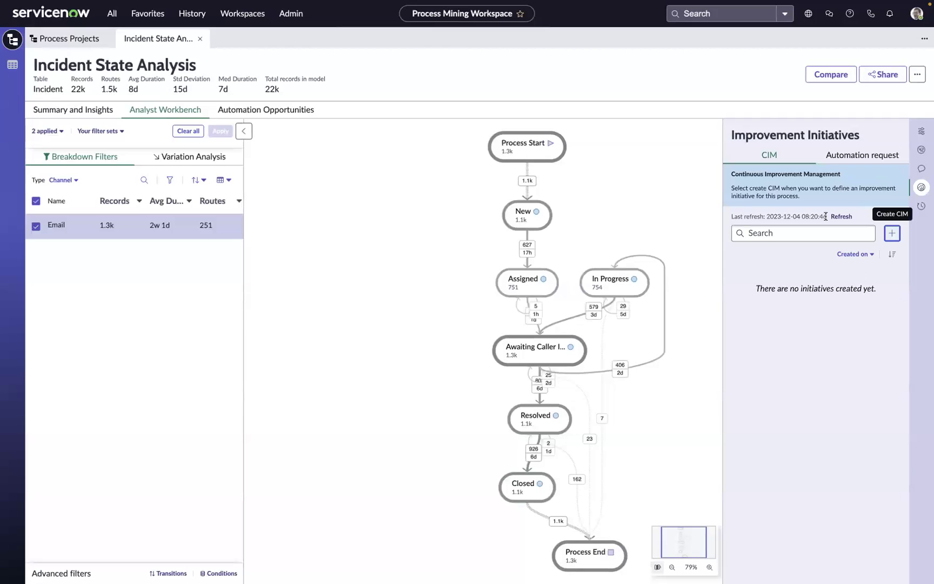
click(893, 236)
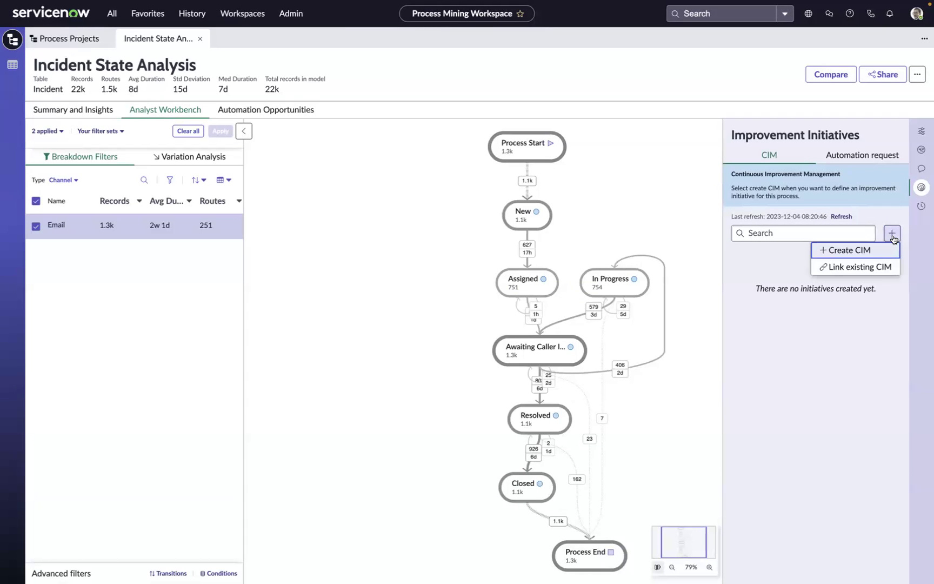
click(865, 267)
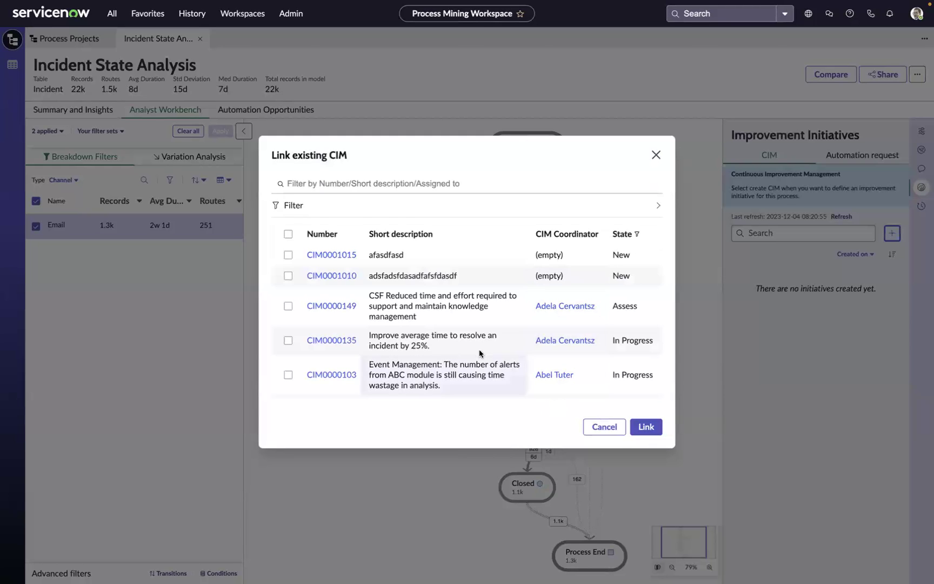
scroll(460, 373, down, 3)
click(439, 386)
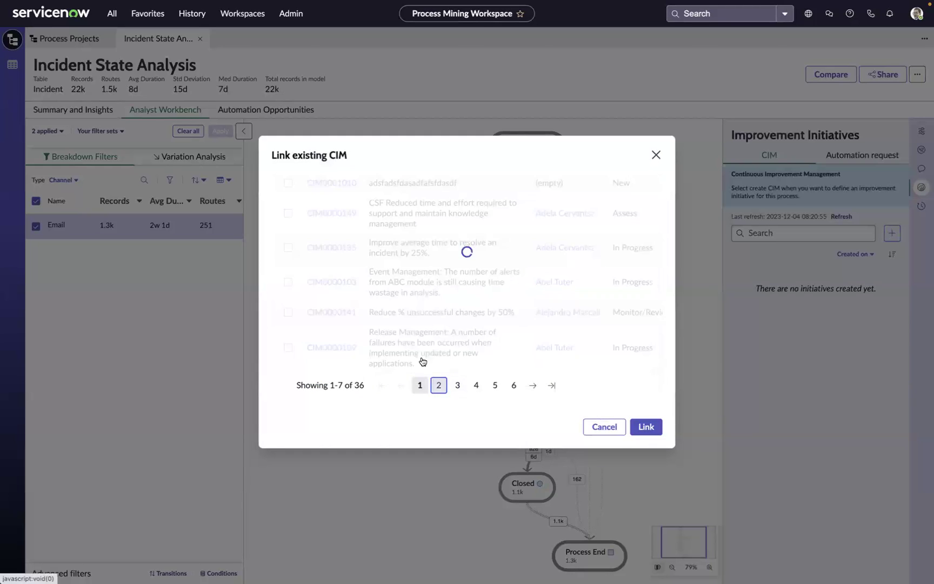
scroll(341, 277, down, 1)
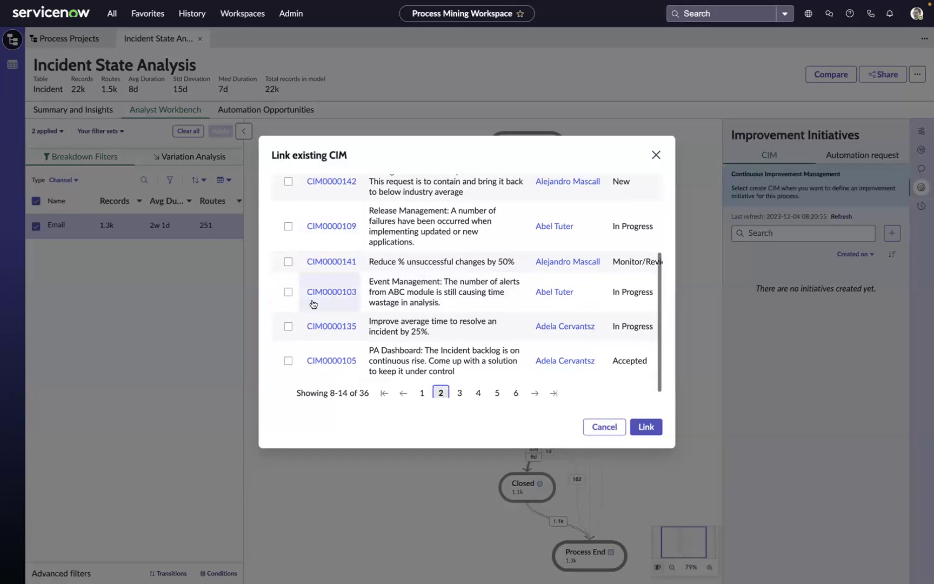
click(288, 326)
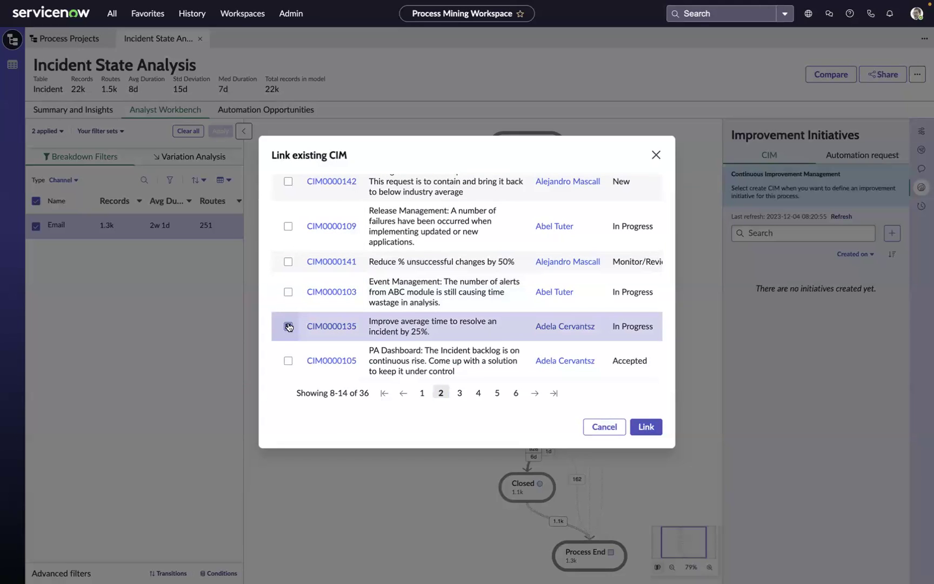
click(647, 427)
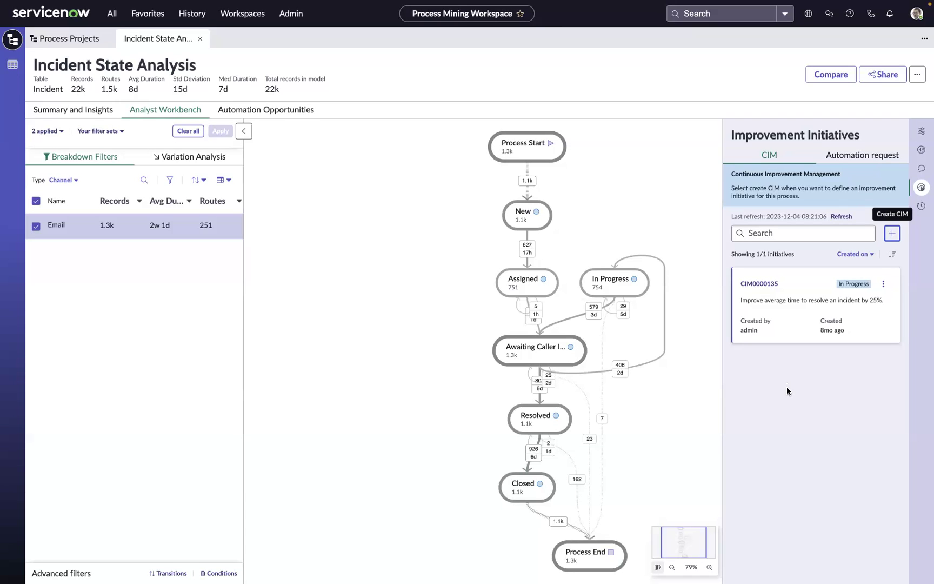
Step: Return to the PowerPoint presentation on the ServiceNow Process Mining slide
key(super+Tab)
key(super+Tab)
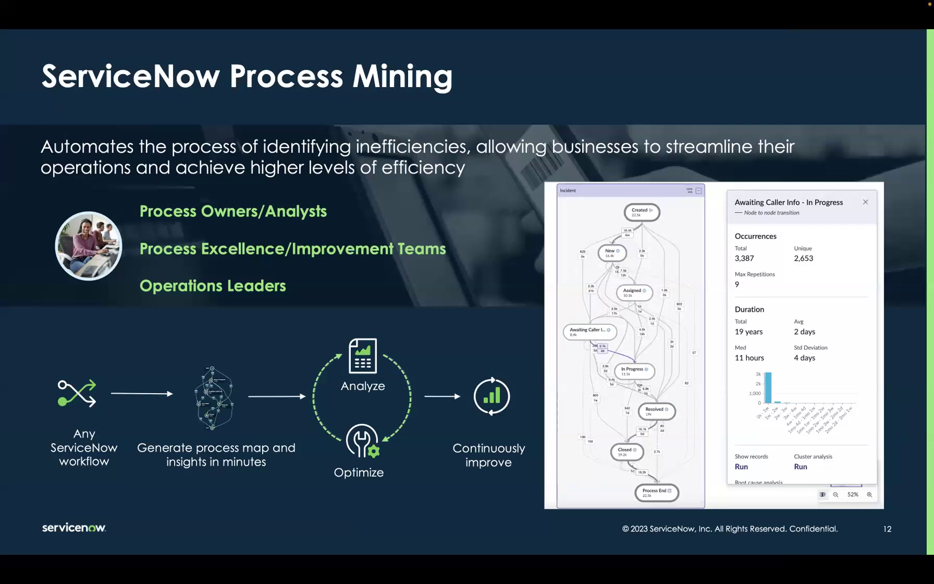
Step: Advance to the next slide, Process Mining Resources
key(Right)
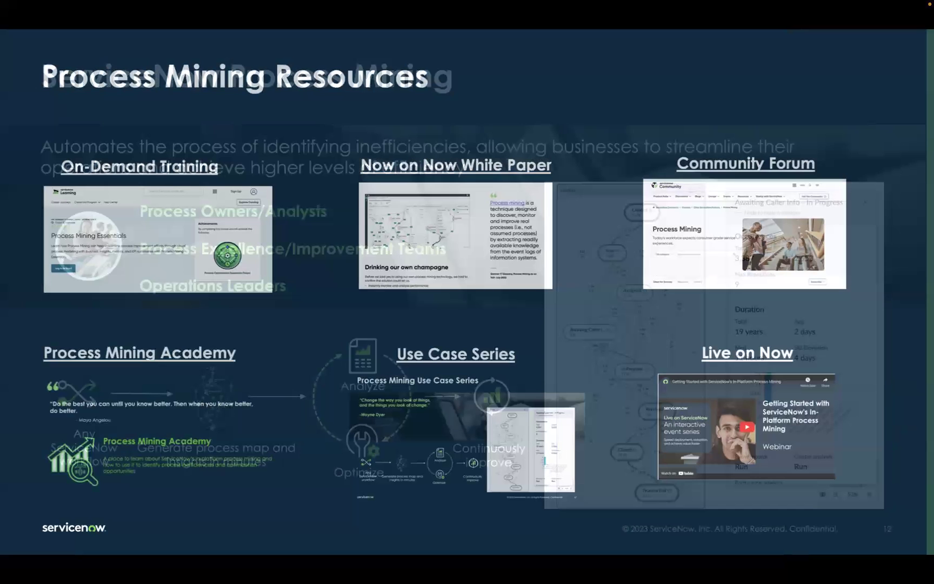